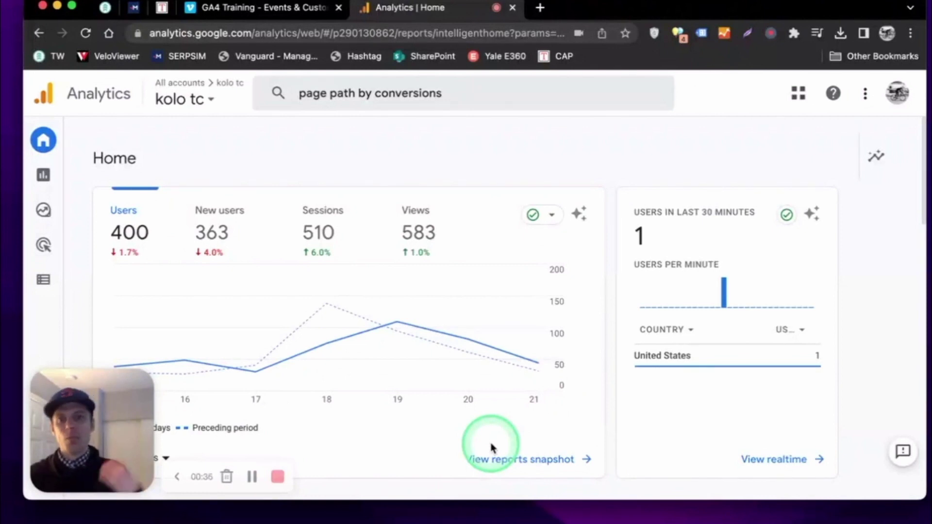
Open the Advertising snapshot and review its conversions by default channel group and its conversion paths summary
{"action": "left_click", "coordinate": [468, 521]}
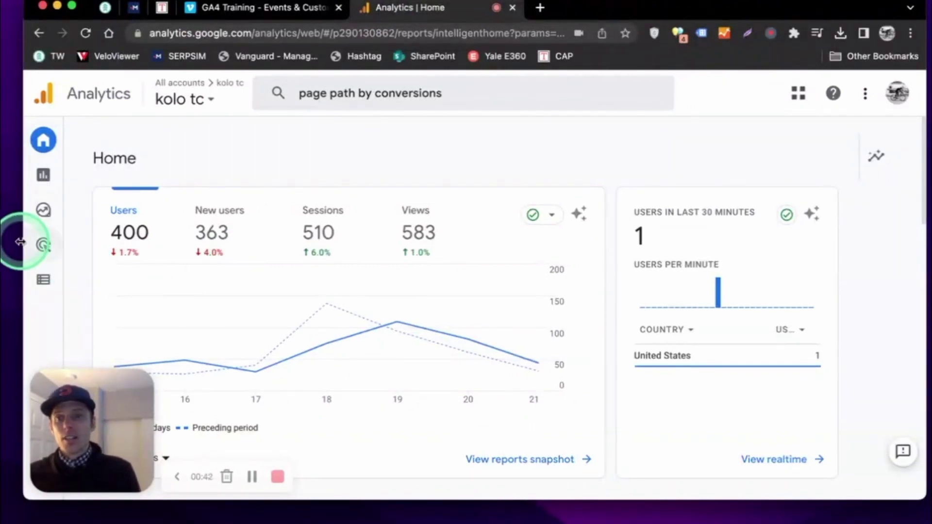
{"action": "mouse_move", "coordinate": [44, 245]}
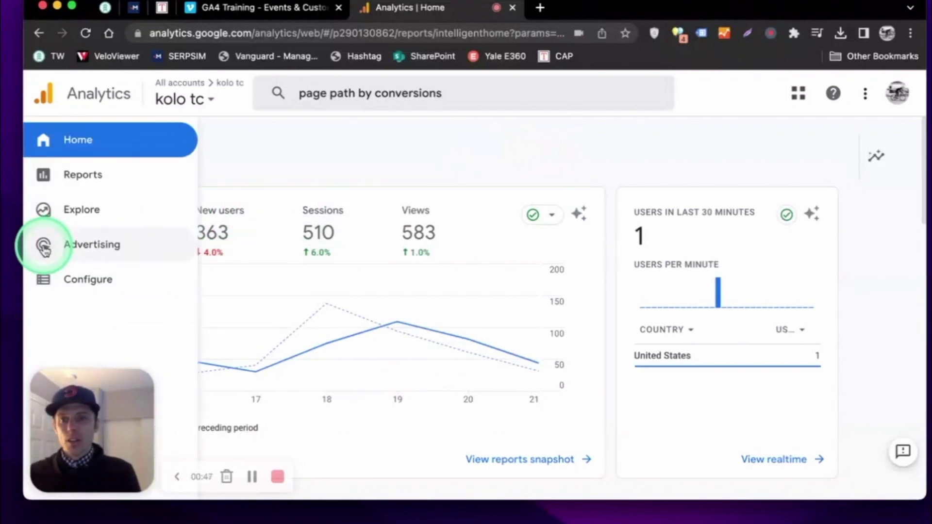
{"action": "left_click", "coordinate": [78, 245]}
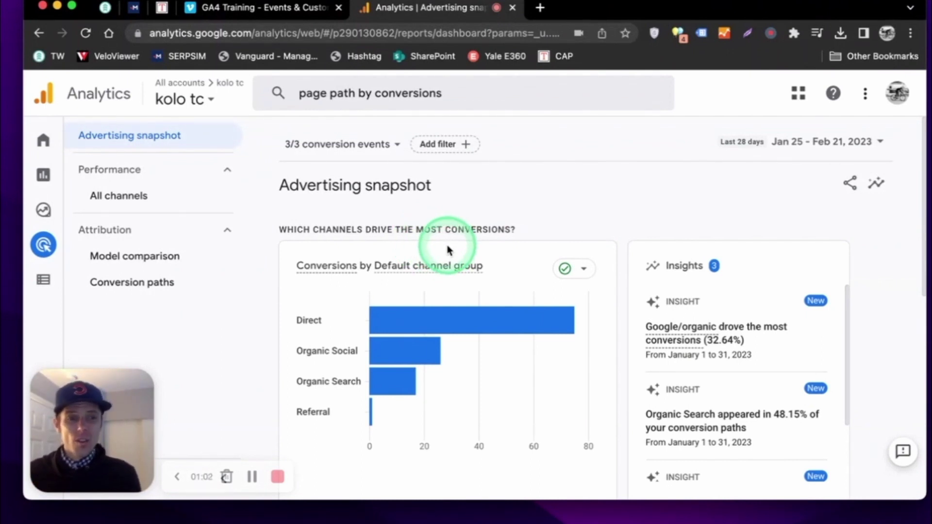
{"action": "scroll", "coordinate": [516, 236], "scroll_direction": "down", "scroll_amount": 3}
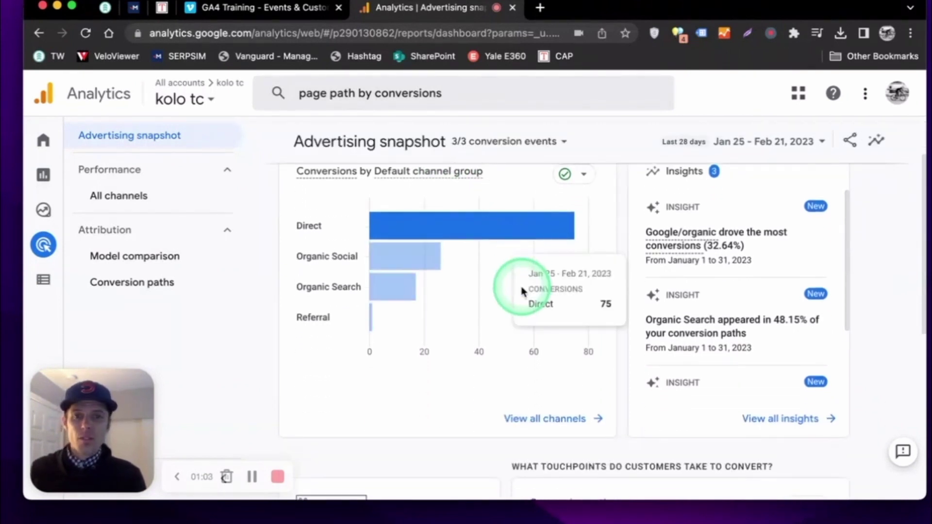
{"action": "scroll", "coordinate": [522, 290], "scroll_direction": "down", "scroll_amount": 10}
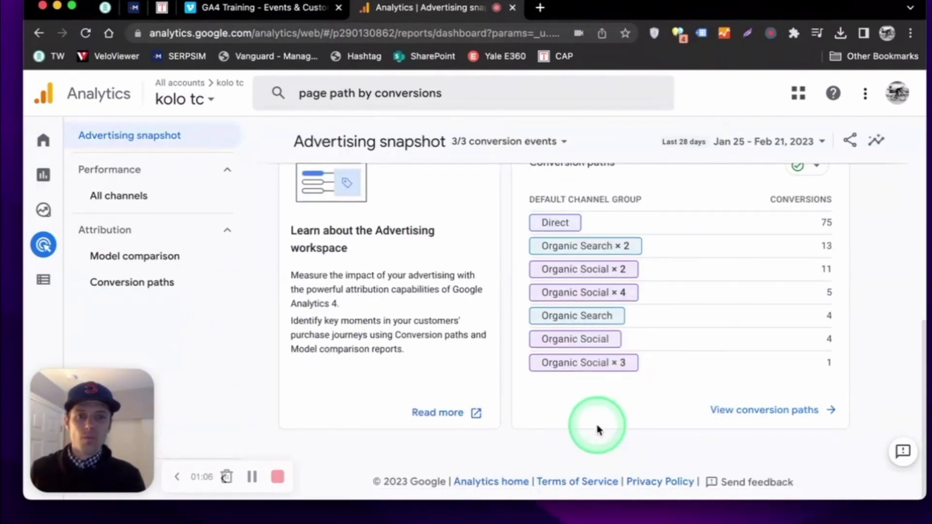
{"action": "scroll", "coordinate": [592, 427], "scroll_direction": "up", "scroll_amount": 10}
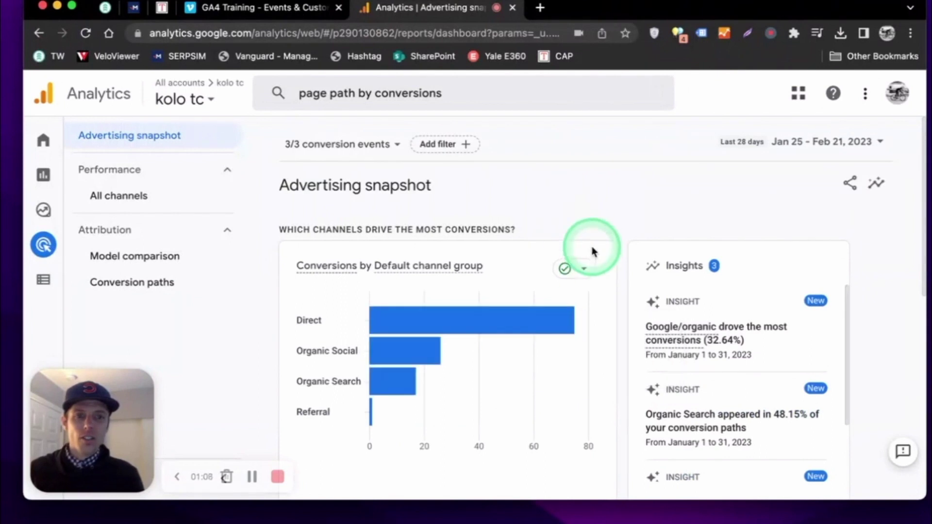
Open the Conversion paths attribution report and look over its touchpoint charts and path table
{"action": "left_click", "coordinate": [159, 285]}
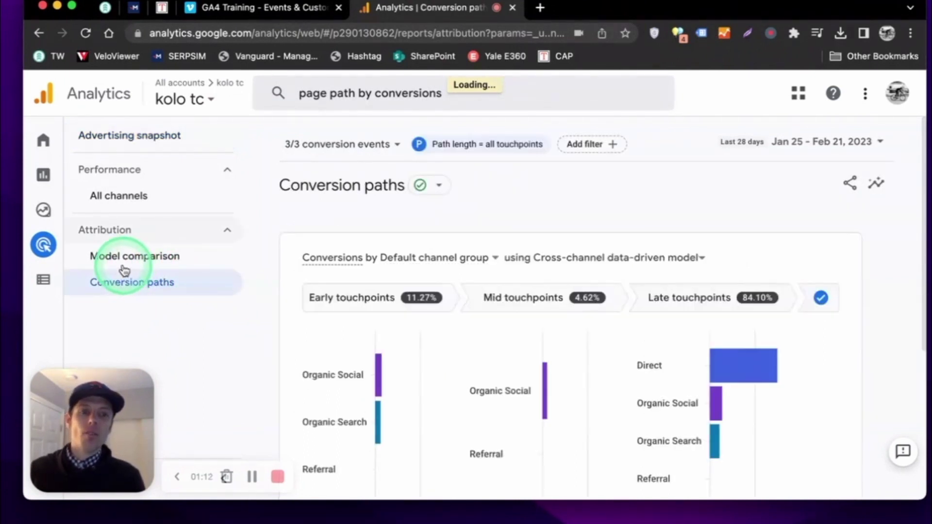
{"action": "scroll", "coordinate": [803, 334], "scroll_direction": "down", "scroll_amount": 5}
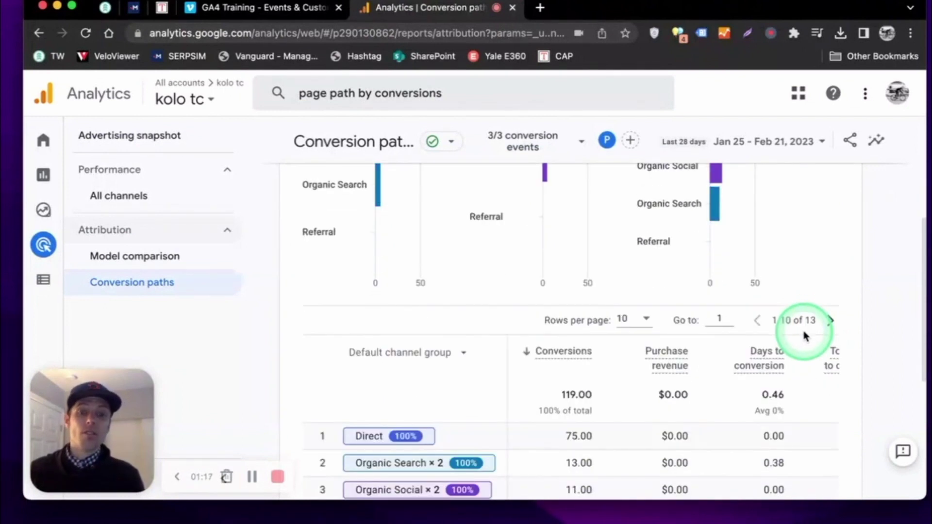
{"action": "scroll", "coordinate": [631, 296], "scroll_direction": "up", "scroll_amount": 5}
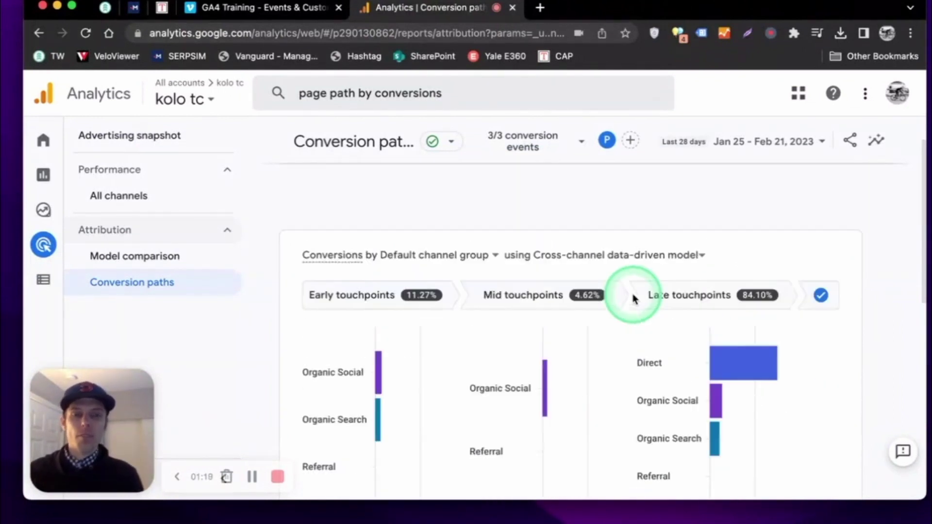
{"action": "scroll", "coordinate": [656, 297], "scroll_direction": "down", "scroll_amount": 2}
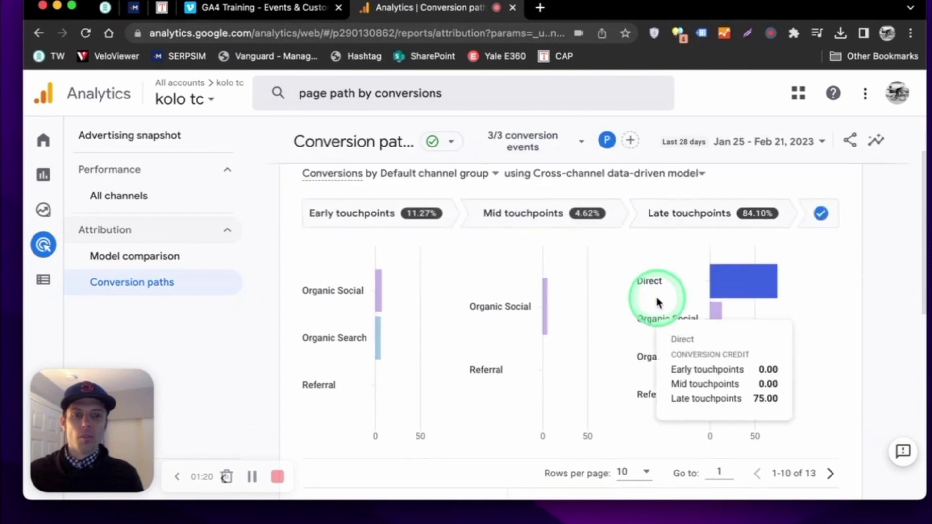
{"action": "scroll", "coordinate": [657, 294], "scroll_direction": "up", "scroll_amount": 2}
{"action": "scroll", "coordinate": [437, 243], "scroll_direction": "down", "scroll_amount": 2}
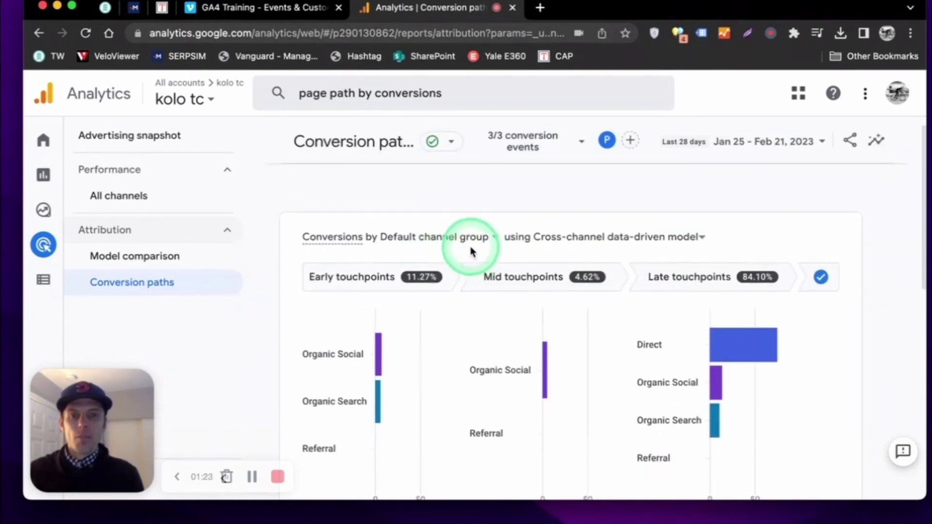
{"action": "scroll", "coordinate": [475, 271], "scroll_direction": "up", "scroll_amount": 2}
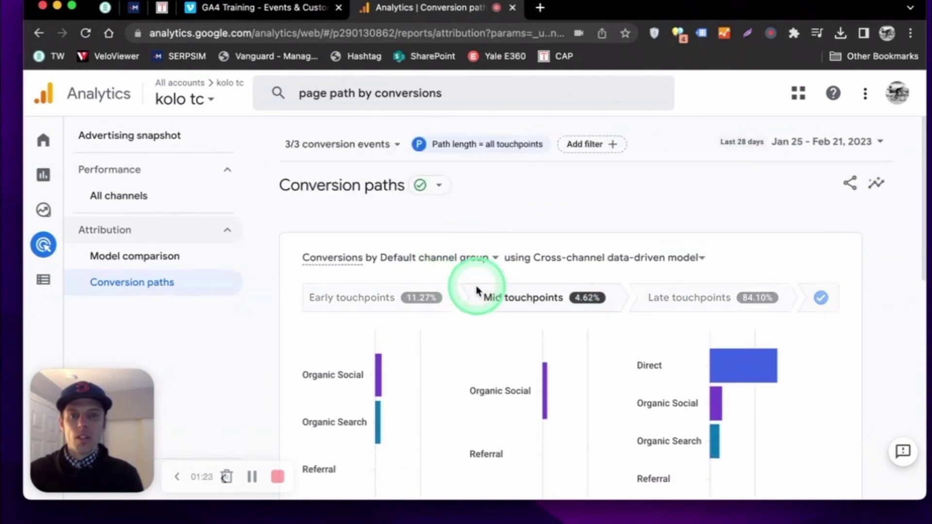
Start a report filter, try the Audience name dimension, browse the other available dimensions and discard the filter
{"action": "left_click", "coordinate": [586, 151]}
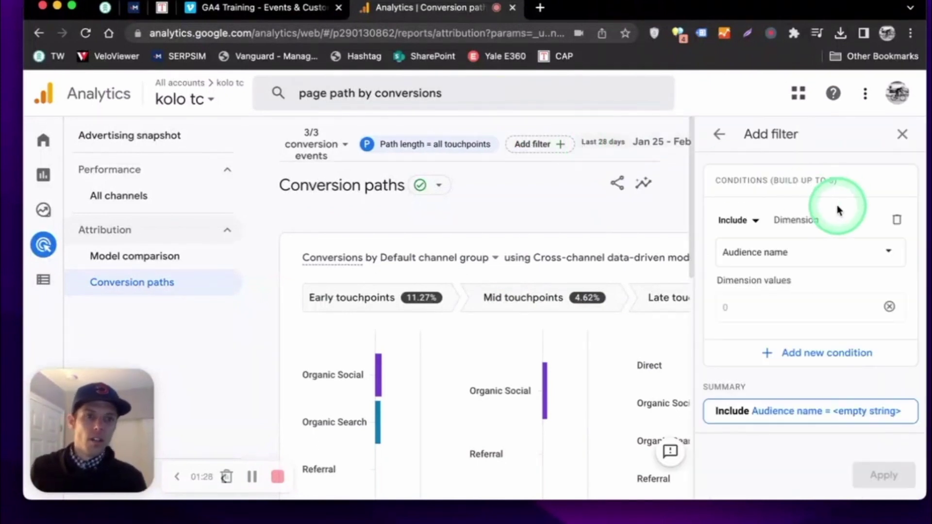
{"action": "left_click", "coordinate": [857, 256]}
{"action": "left_click", "coordinate": [823, 309]}
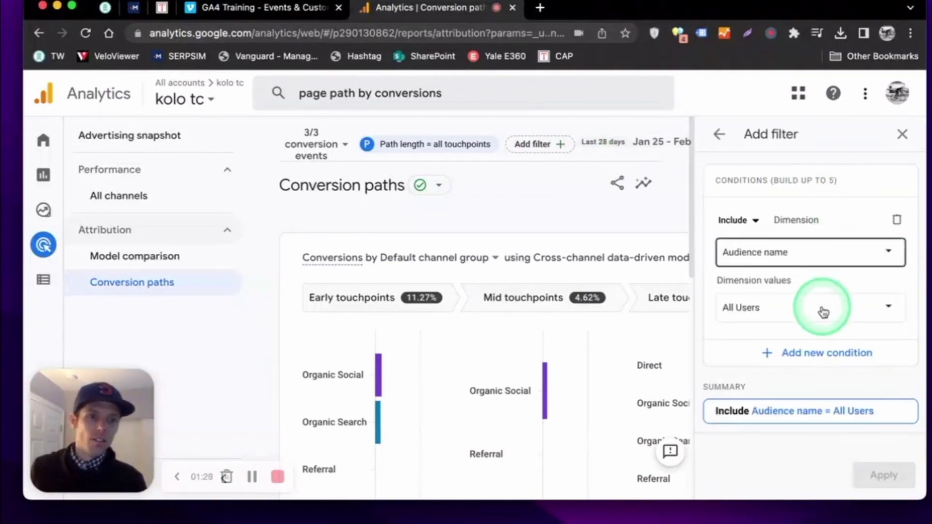
{"action": "left_click", "coordinate": [847, 261]}
{"action": "scroll", "coordinate": [817, 316], "scroll_direction": "down", "scroll_amount": 5}
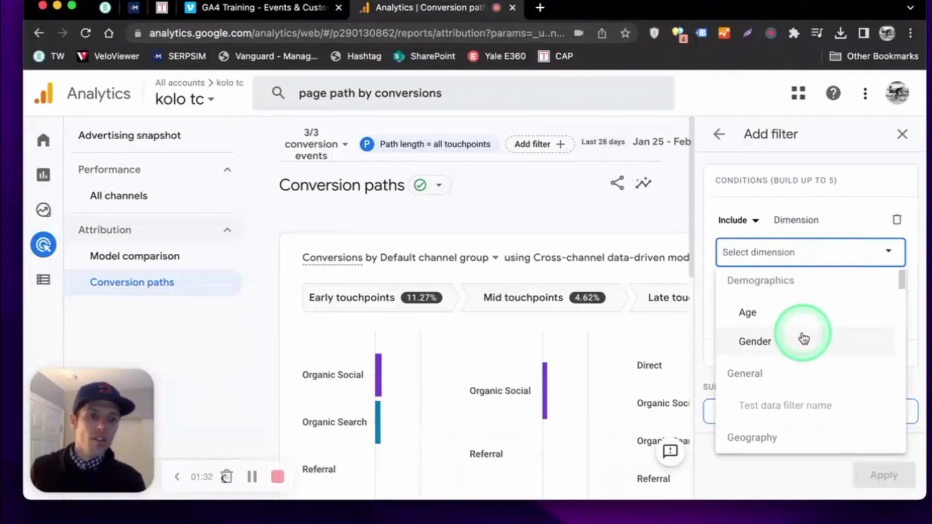
{"action": "scroll", "coordinate": [802, 343], "scroll_direction": "down", "scroll_amount": 5}
{"action": "scroll", "coordinate": [802, 344], "scroll_direction": "up", "scroll_amount": 5}
{"action": "scroll", "coordinate": [800, 344], "scroll_direction": "down", "scroll_amount": 3}
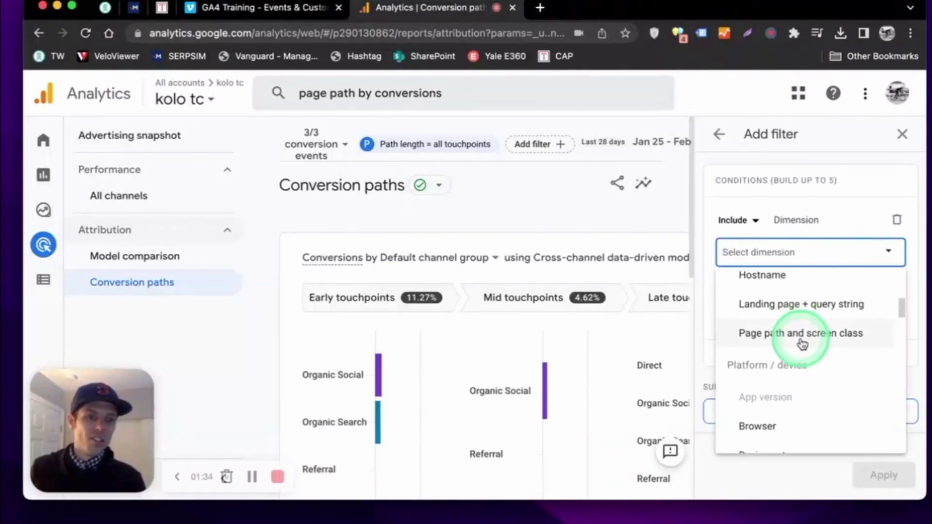
{"action": "scroll", "coordinate": [800, 344], "scroll_direction": "down", "scroll_amount": 2}
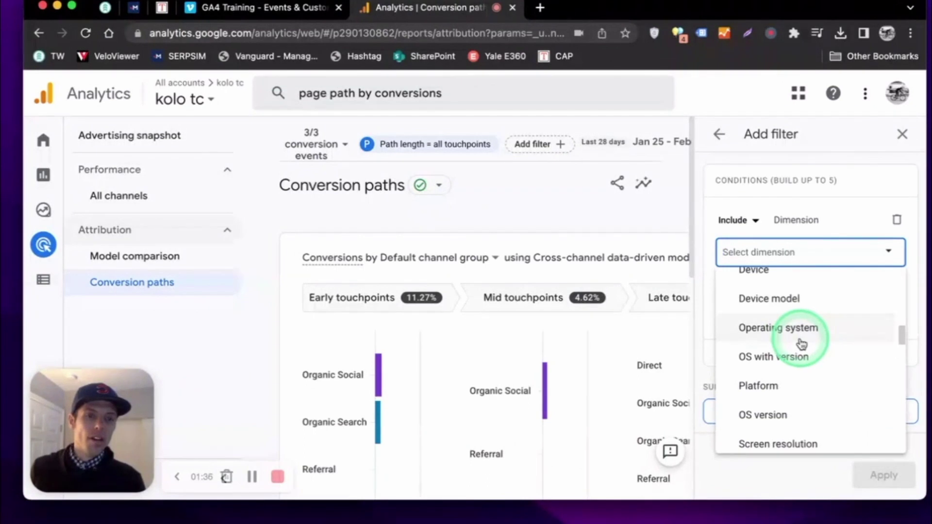
{"action": "scroll", "coordinate": [800, 340], "scroll_direction": "down", "scroll_amount": 10}
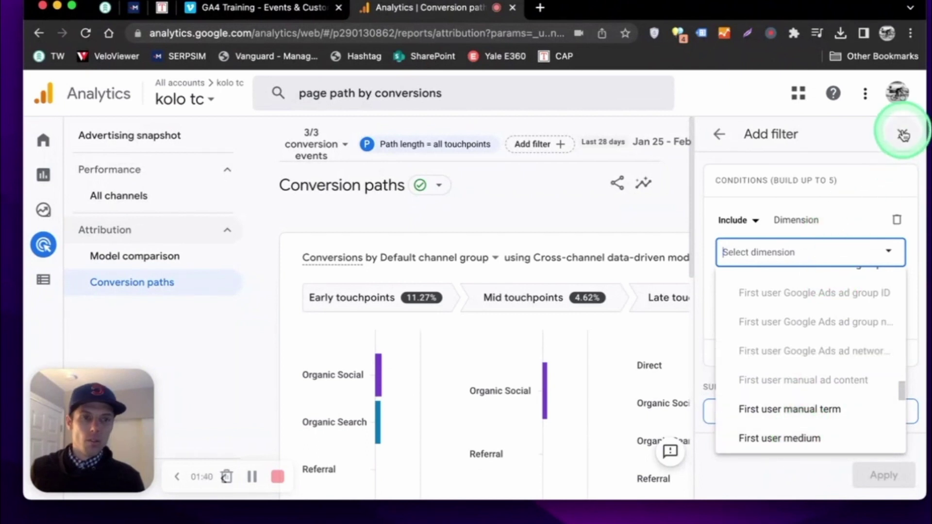
{"action": "left_click", "coordinate": [766, 182]}
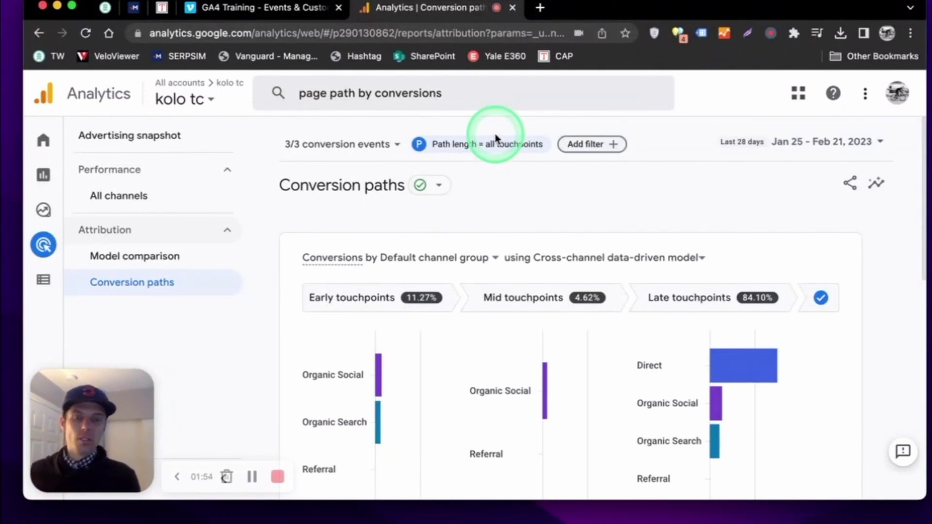
Check which conversion events the report includes and examine channel credit across the early, mid and late touchpoint charts
{"action": "left_click", "coordinate": [397, 146]}
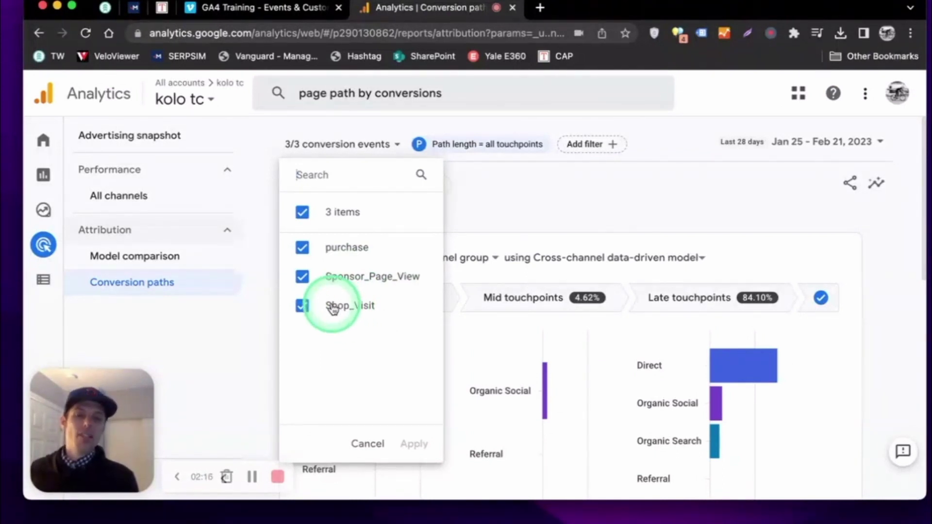
{"action": "left_click", "coordinate": [712, 209]}
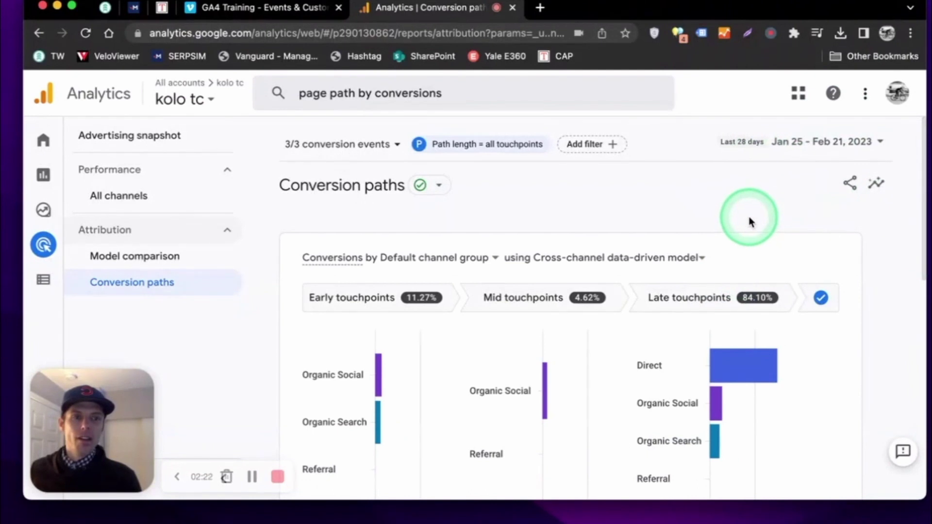
{"action": "scroll", "coordinate": [868, 260], "scroll_direction": "down", "scroll_amount": 3}
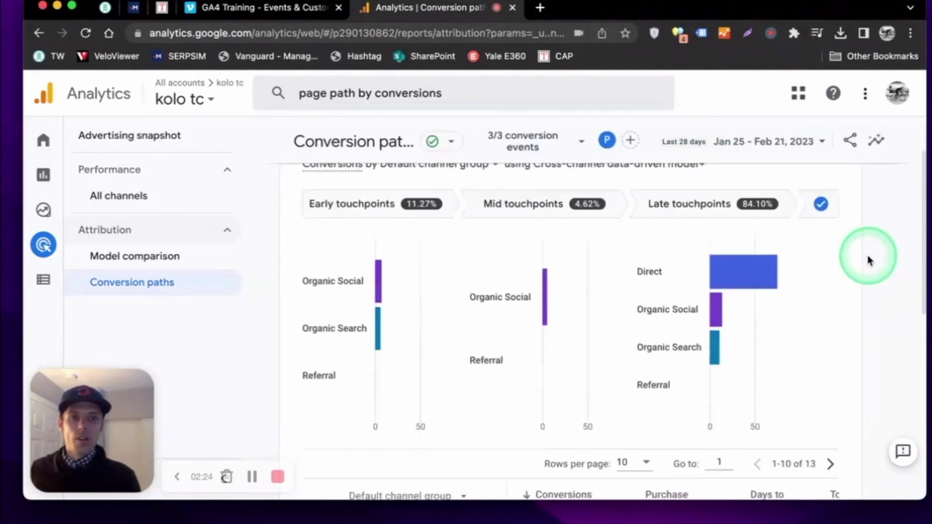
{"action": "scroll", "coordinate": [867, 260], "scroll_direction": "down", "scroll_amount": 1}
{"action": "scroll", "coordinate": [868, 260], "scroll_direction": "up", "scroll_amount": 2}
{"action": "scroll", "coordinate": [867, 260], "scroll_direction": "down", "scroll_amount": 2}
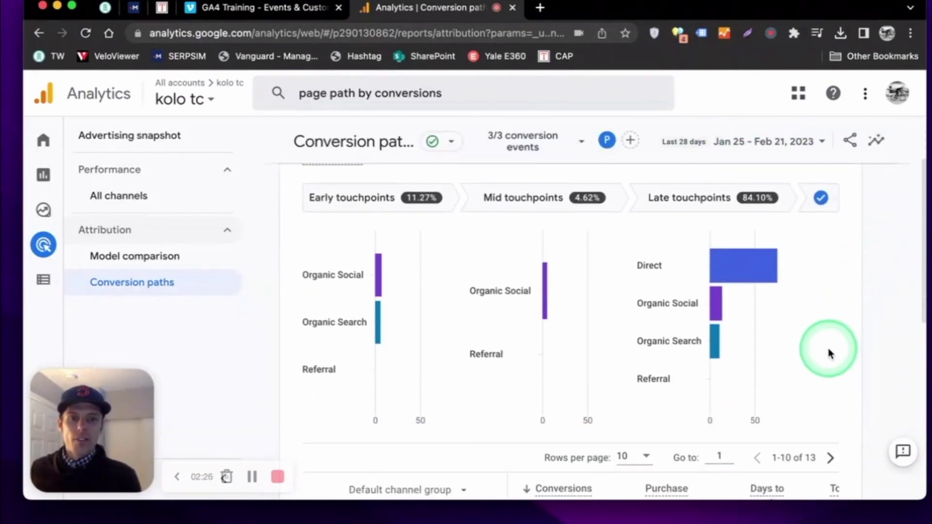
{"action": "mouse_move", "coordinate": [379, 290]}
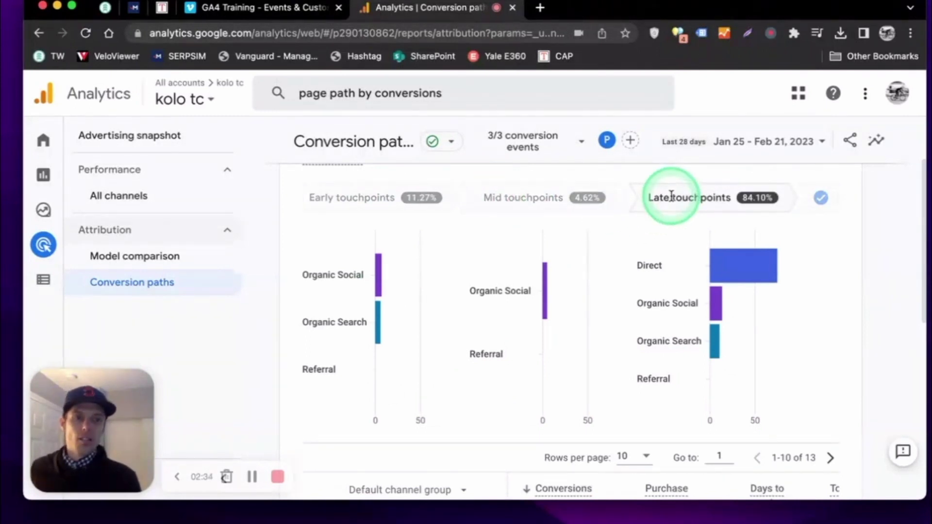
{"action": "mouse_move", "coordinate": [671, 196]}
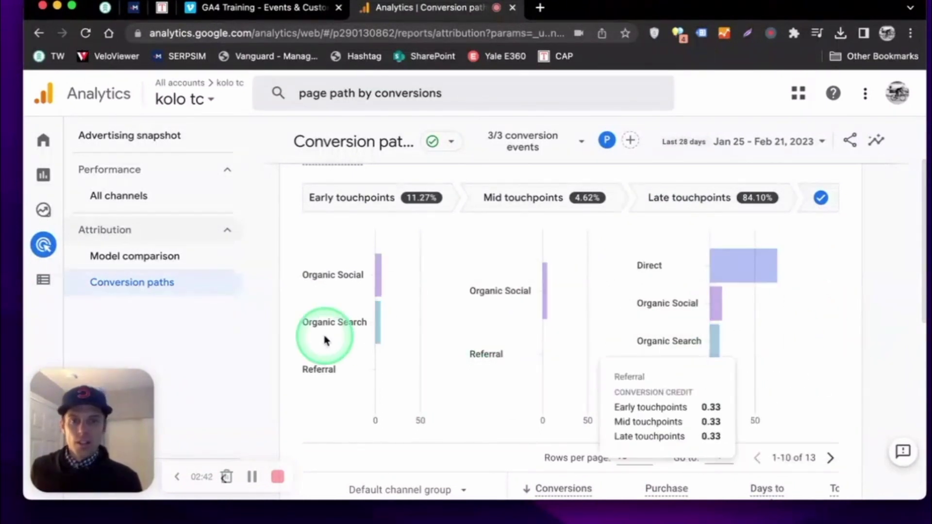
{"action": "mouse_move", "coordinate": [406, 284]}
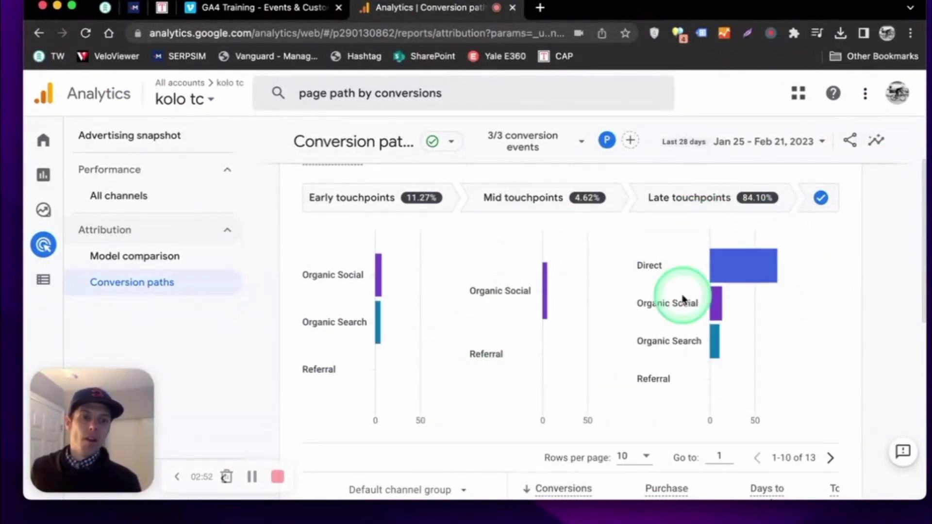
{"action": "mouse_move", "coordinate": [723, 271]}
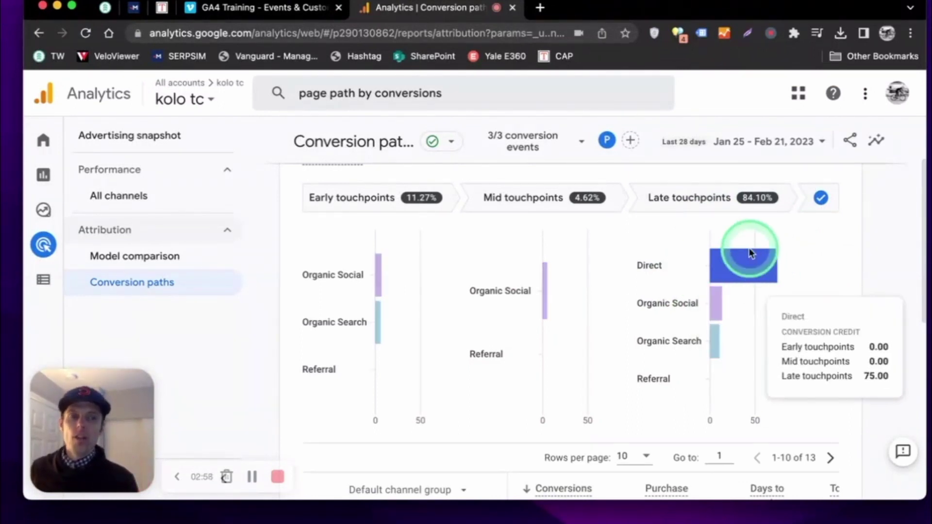
Review the default channel group path table, view its second page of rows and return to the first page
{"action": "scroll", "coordinate": [753, 259], "scroll_direction": "down", "scroll_amount": 6}
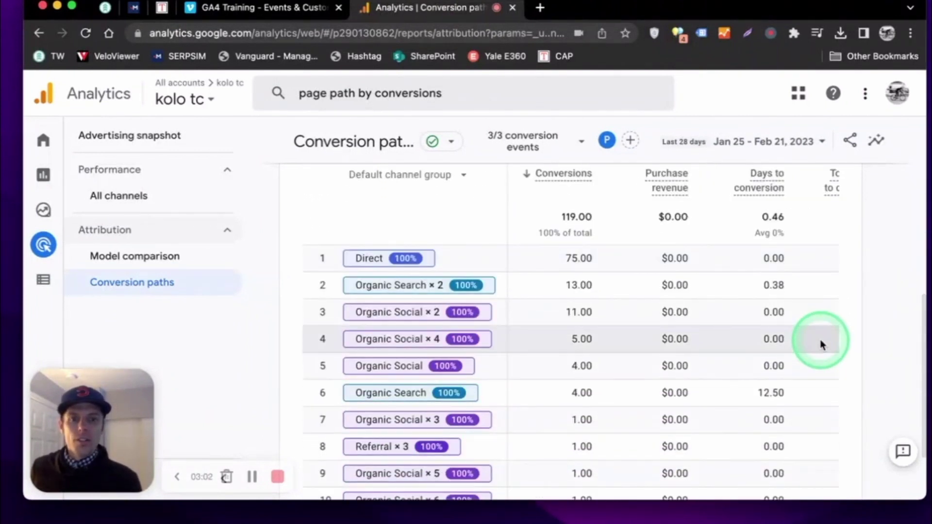
{"action": "scroll", "coordinate": [819, 342], "scroll_direction": "up", "scroll_amount": 2}
{"action": "scroll", "coordinate": [817, 339], "scroll_direction": "down", "scroll_amount": 3}
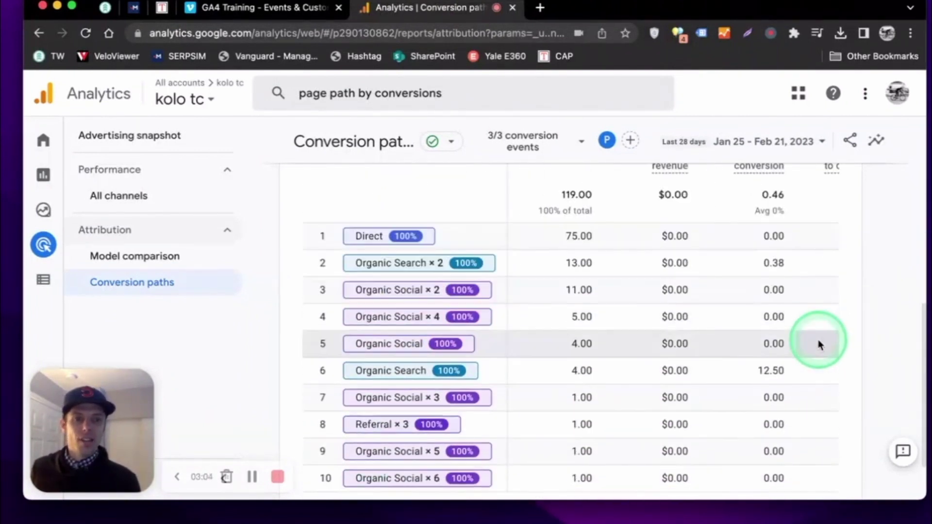
{"action": "scroll", "coordinate": [817, 342], "scroll_direction": "up", "scroll_amount": 3}
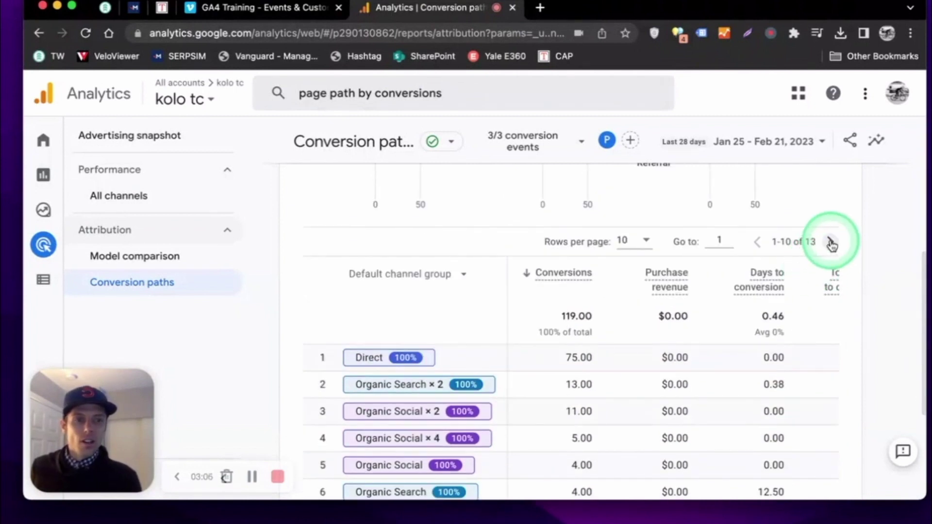
{"action": "left_click", "coordinate": [830, 241]}
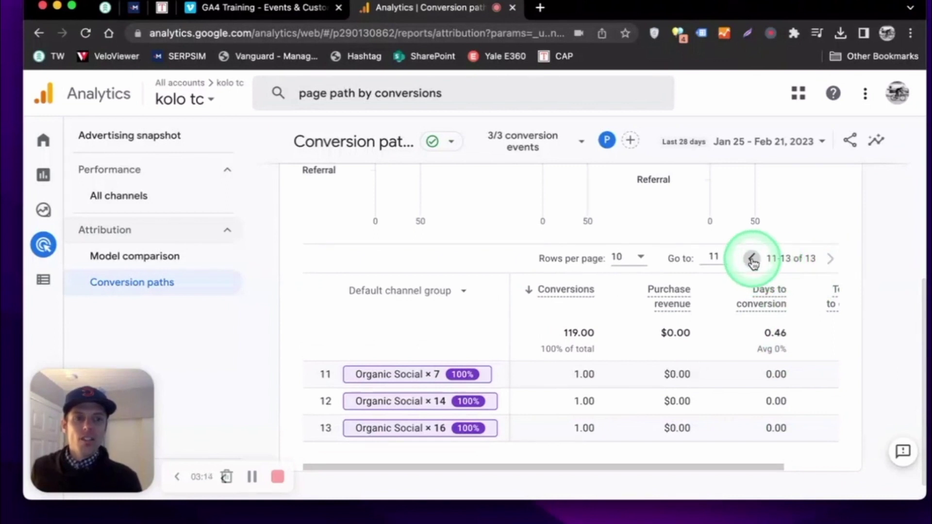
{"action": "left_click", "coordinate": [753, 261]}
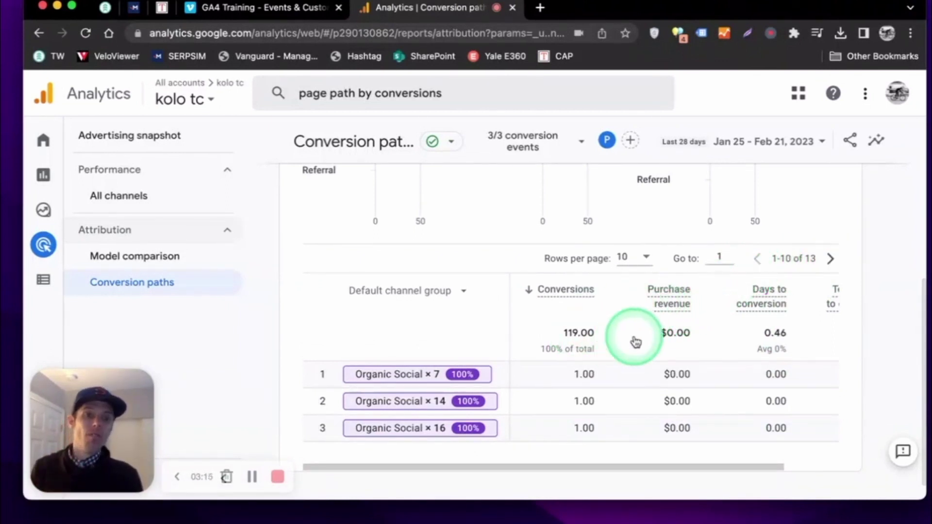
Examine the conversions, purchase revenue and days to conversion for each channel path in the table
{"action": "scroll", "coordinate": [607, 334], "scroll_direction": "down", "scroll_amount": 5}
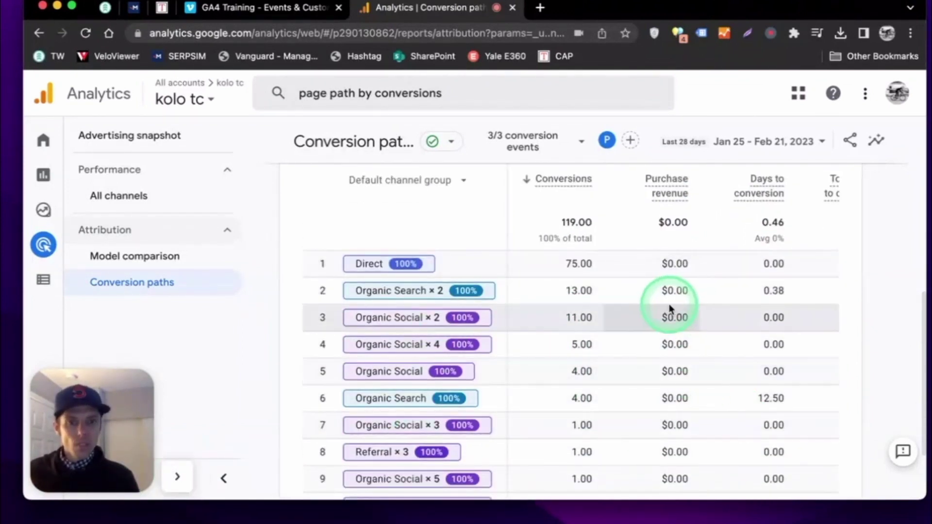
{"action": "scroll", "coordinate": [667, 313], "scroll_direction": "down", "scroll_amount": 3}
{"action": "scroll", "coordinate": [660, 323], "scroll_direction": "up", "scroll_amount": 2}
{"action": "scroll", "coordinate": [659, 319], "scroll_direction": "up", "scroll_amount": 2}
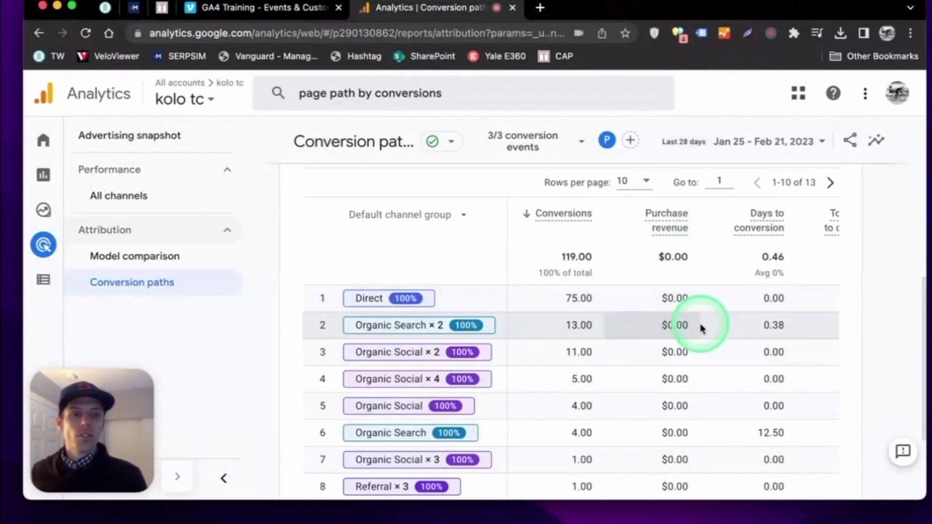
{"action": "scroll", "coordinate": [779, 291], "scroll_direction": "down", "scroll_amount": 1}
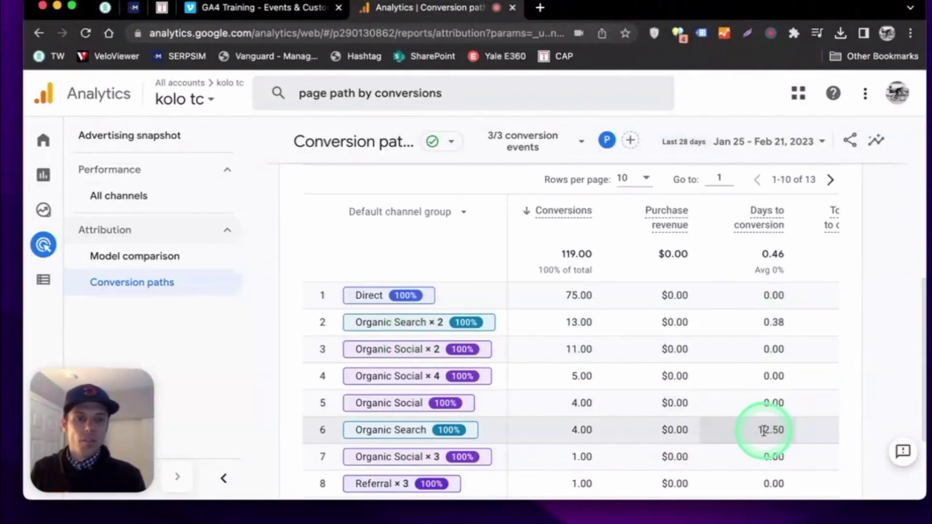
Review the channel path rows and the early, mid and late touchpoint charts, and open the filter builder without adding a filter
{"action": "scroll", "coordinate": [869, 353], "scroll_direction": "down", "scroll_amount": 3}
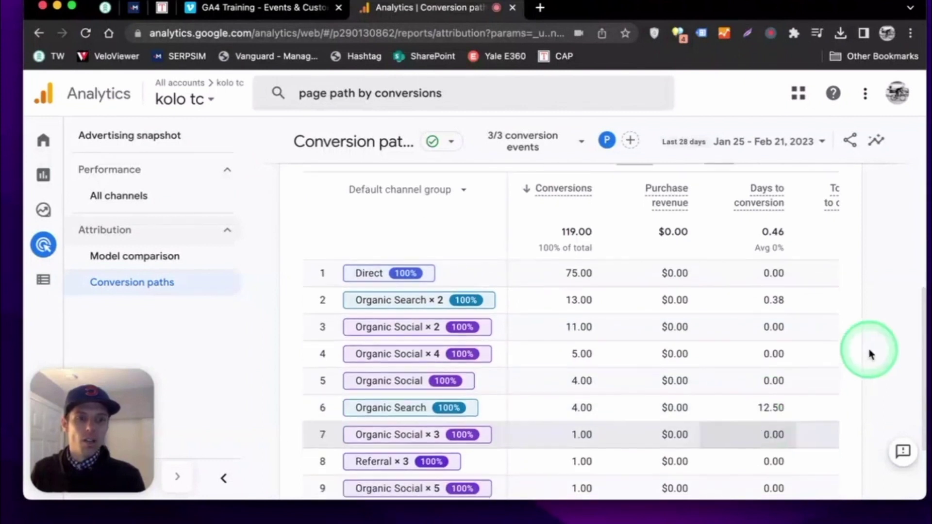
{"action": "scroll", "coordinate": [859, 363], "scroll_direction": "up", "scroll_amount": 5}
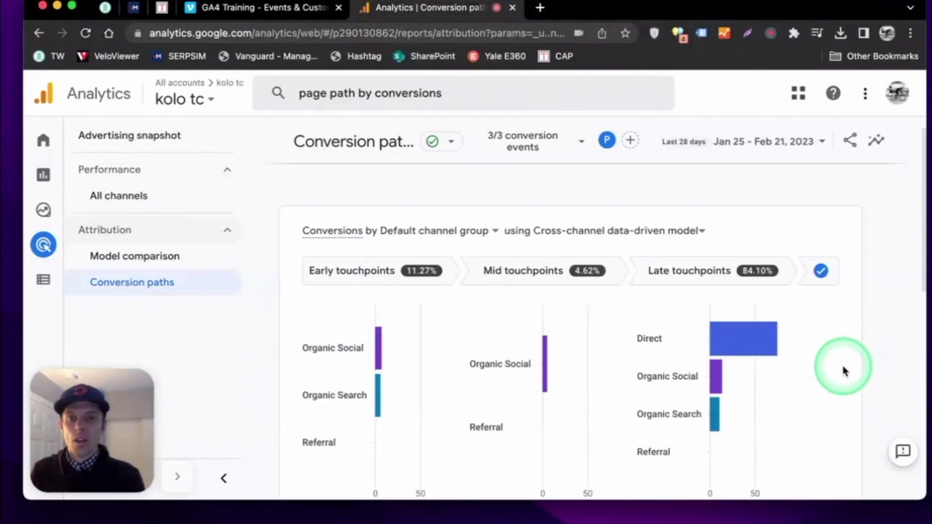
{"action": "scroll", "coordinate": [843, 371], "scroll_direction": "up", "scroll_amount": 1}
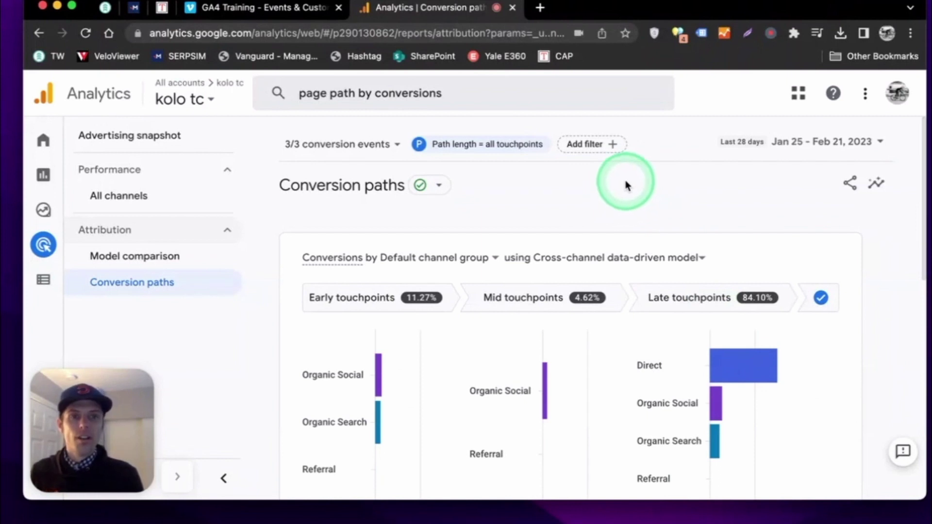
{"action": "scroll", "coordinate": [644, 254], "scroll_direction": "down", "scroll_amount": 5}
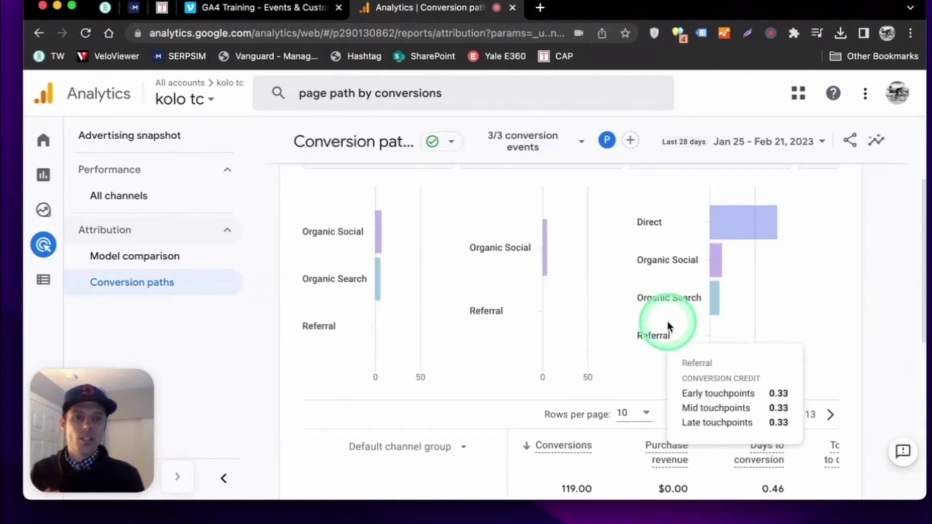
{"action": "scroll", "coordinate": [668, 326], "scroll_direction": "up", "scroll_amount": 1}
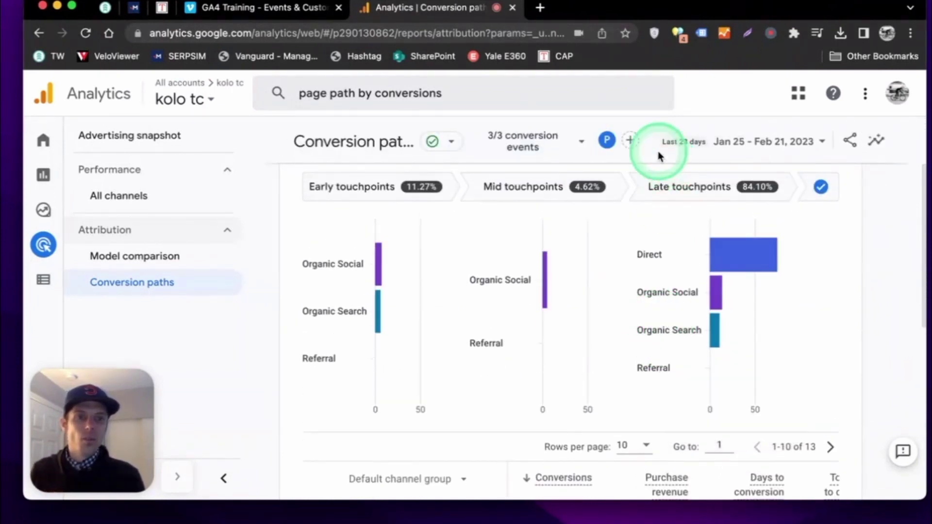
{"action": "left_click", "coordinate": [629, 141]}
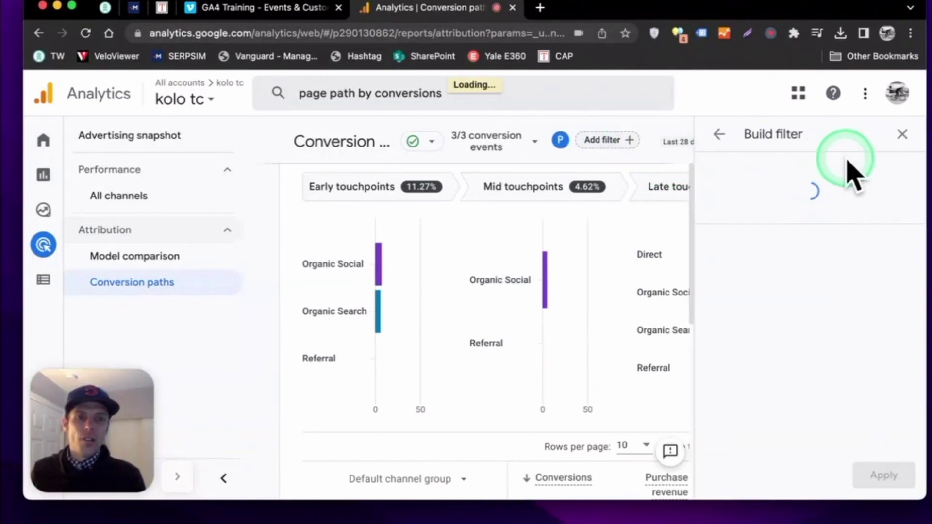
{"action": "left_click", "coordinate": [901, 134]}
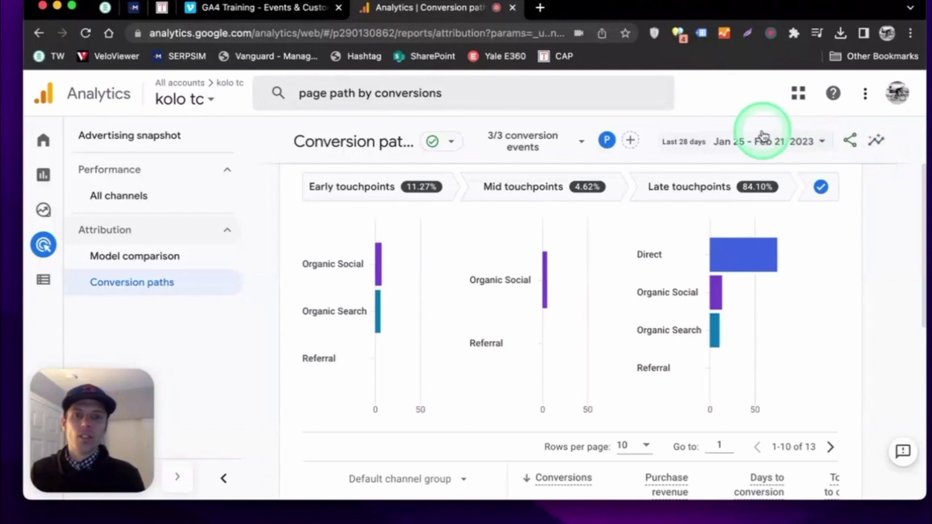
View the conversion paths table by Campaign and return its dimension to Default channel group
{"action": "scroll", "coordinate": [527, 251], "scroll_direction": "down", "scroll_amount": 10}
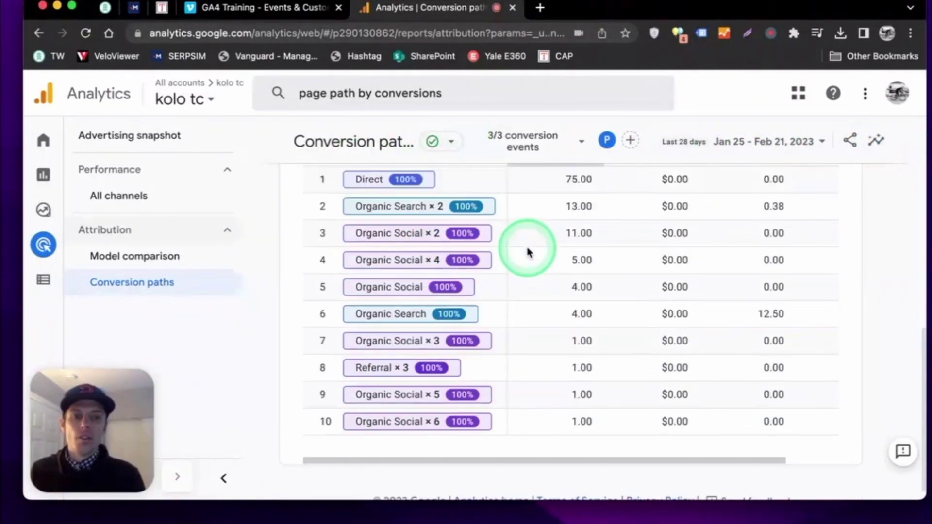
{"action": "scroll", "coordinate": [526, 252], "scroll_direction": "up", "scroll_amount": 3}
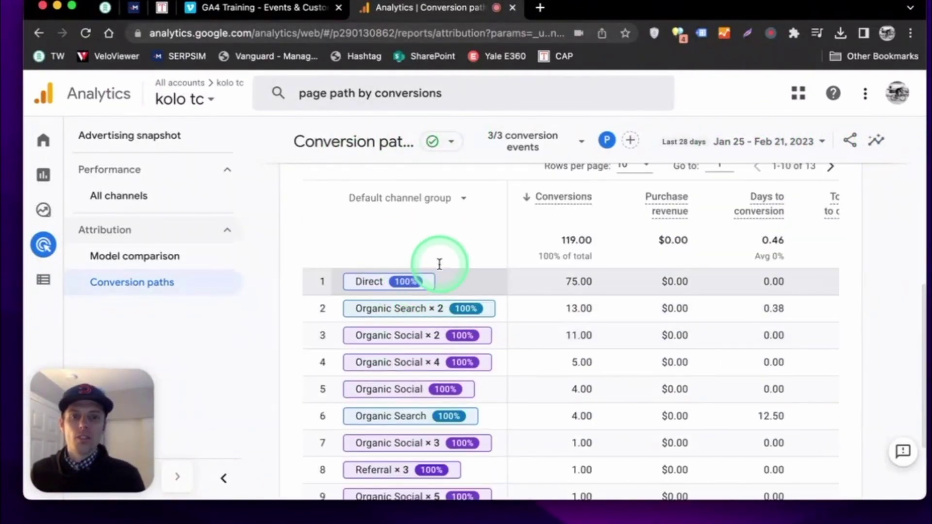
{"action": "left_click", "coordinate": [440, 198]}
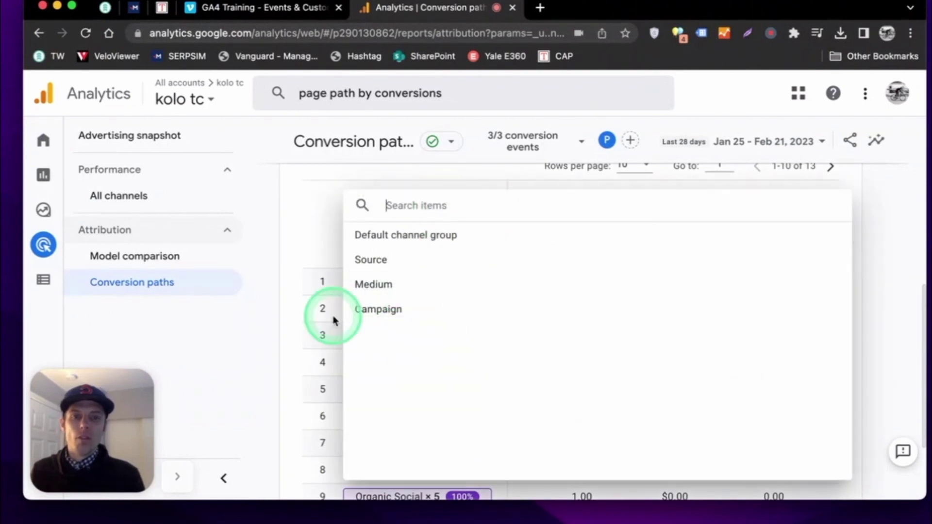
{"action": "left_click", "coordinate": [388, 317]}
{"action": "left_click", "coordinate": [408, 238]}
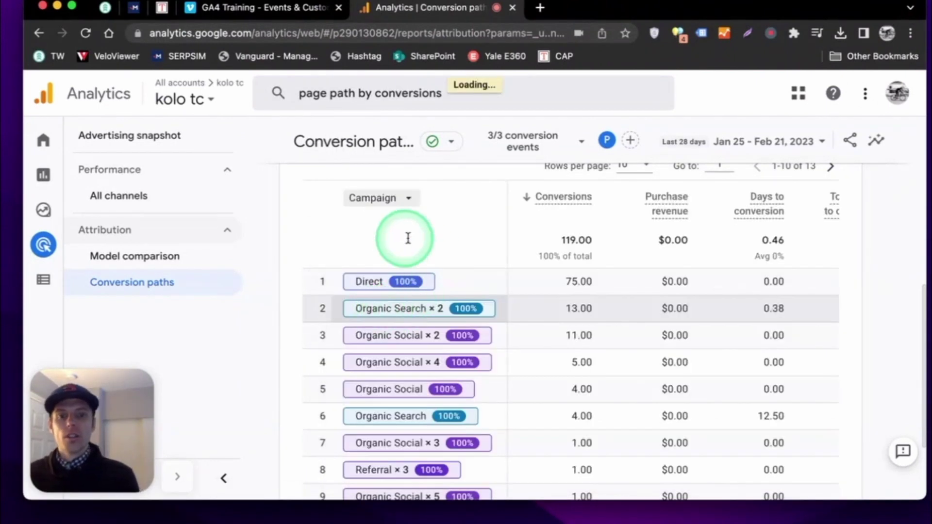
{"action": "left_click", "coordinate": [454, 312]}
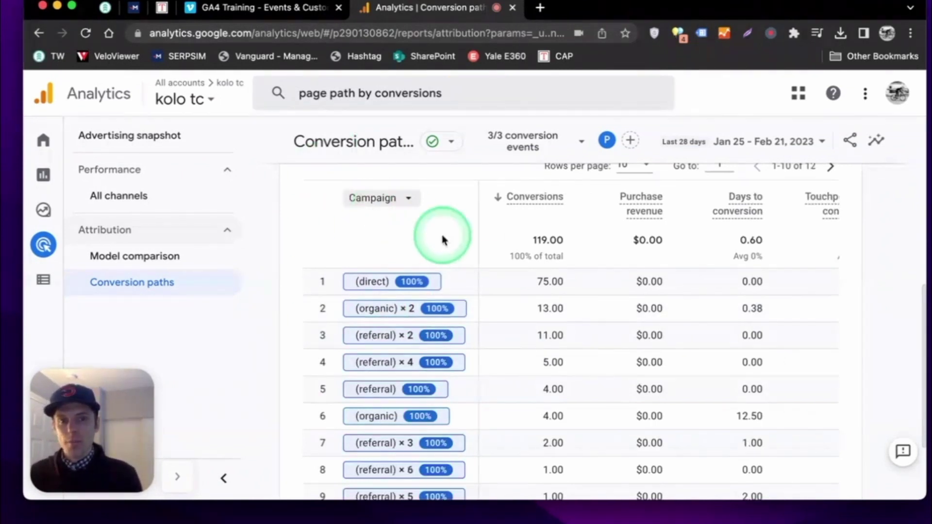
{"action": "left_click", "coordinate": [407, 198]}
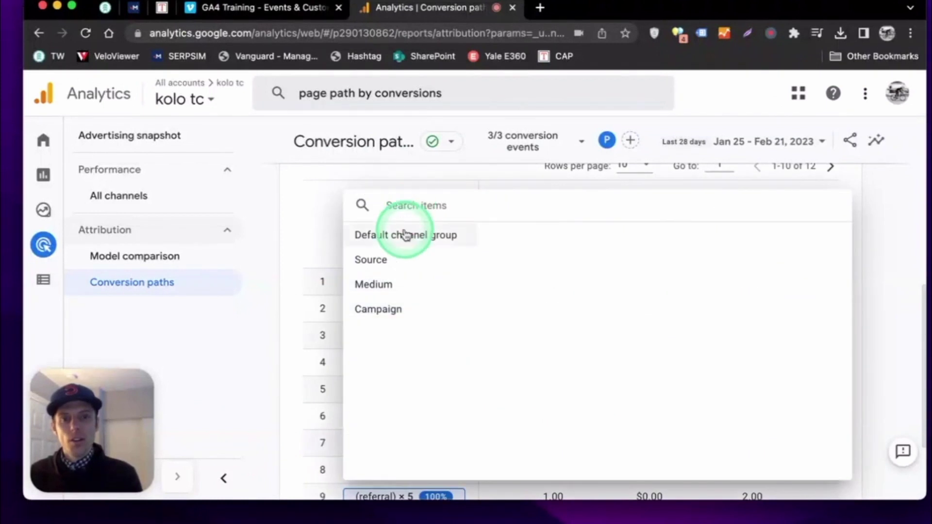
{"action": "left_click", "coordinate": [405, 236]}
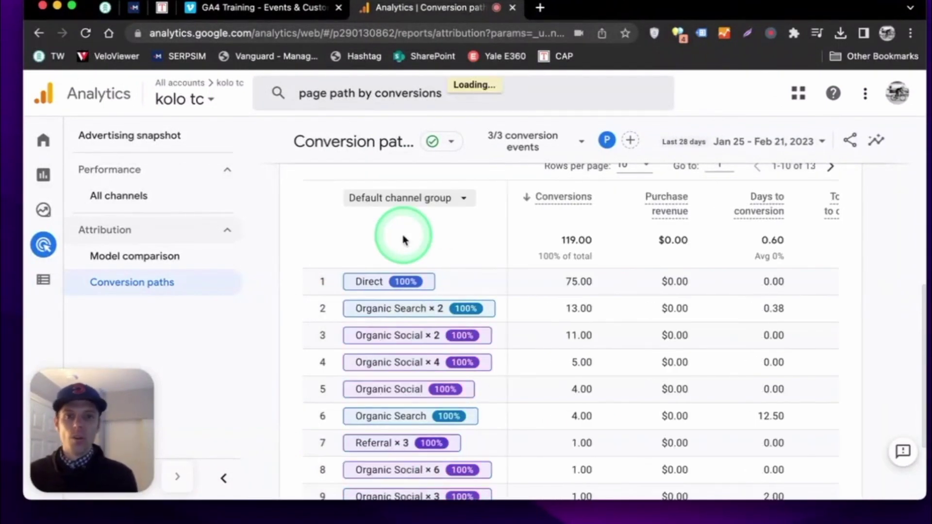
Open the Path exploration in the Explore section and examine its event flow from the starting point through step +2
{"action": "left_click", "coordinate": [45, 211]}
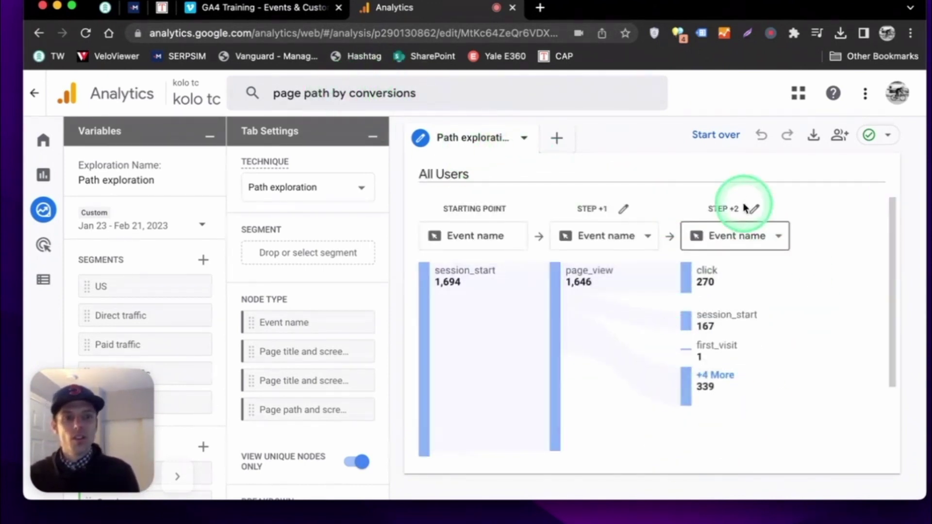
{"action": "mouse_move", "coordinate": [718, 349]}
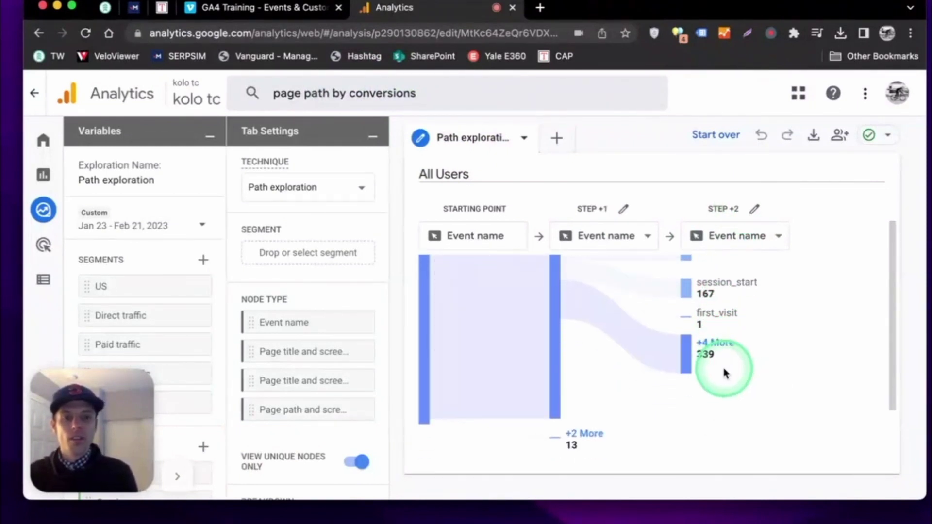